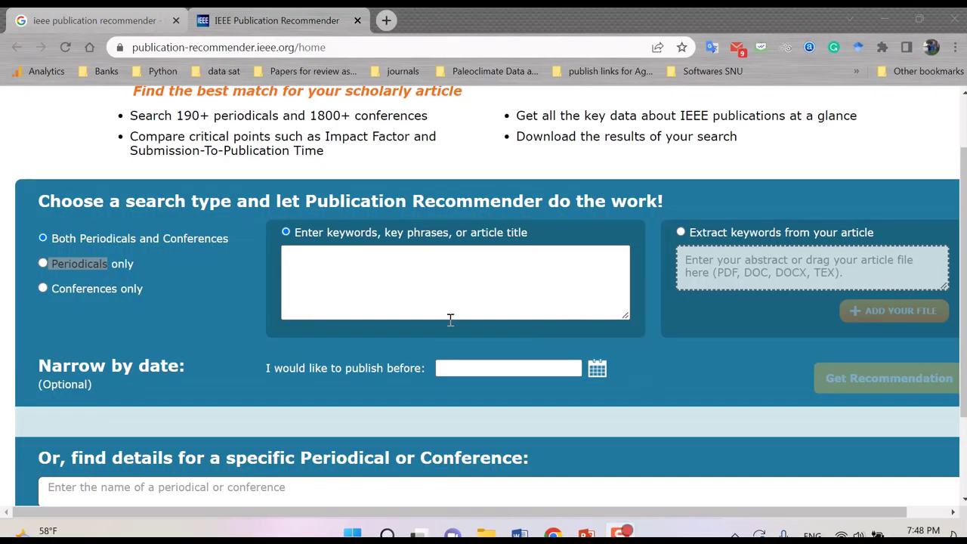
# Revisit the Google results for "ieee publication recommender" and return to the IEEE Publication Recommender page to review its search form
pyautogui.click(91, 16)
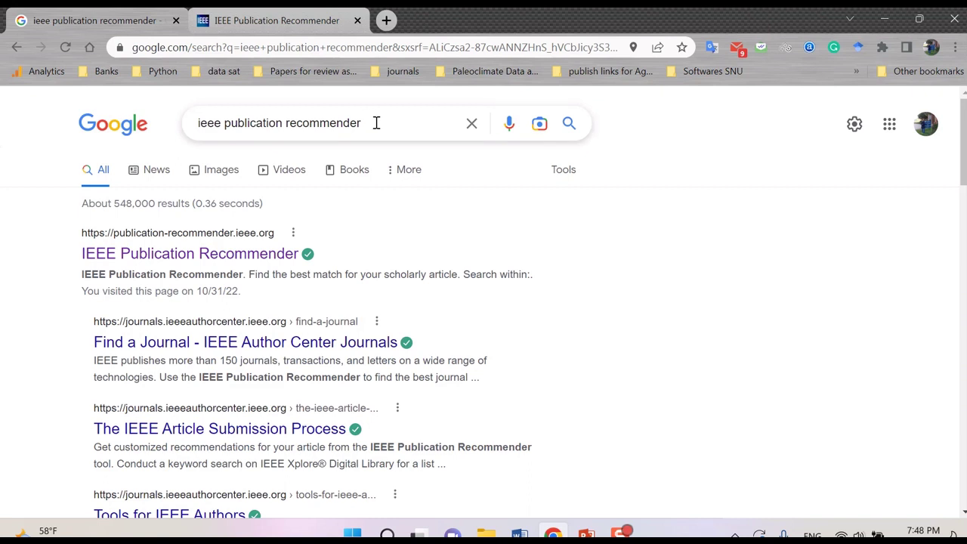
pyautogui.moveTo(361, 124); pyautogui.dragTo(167, 119)
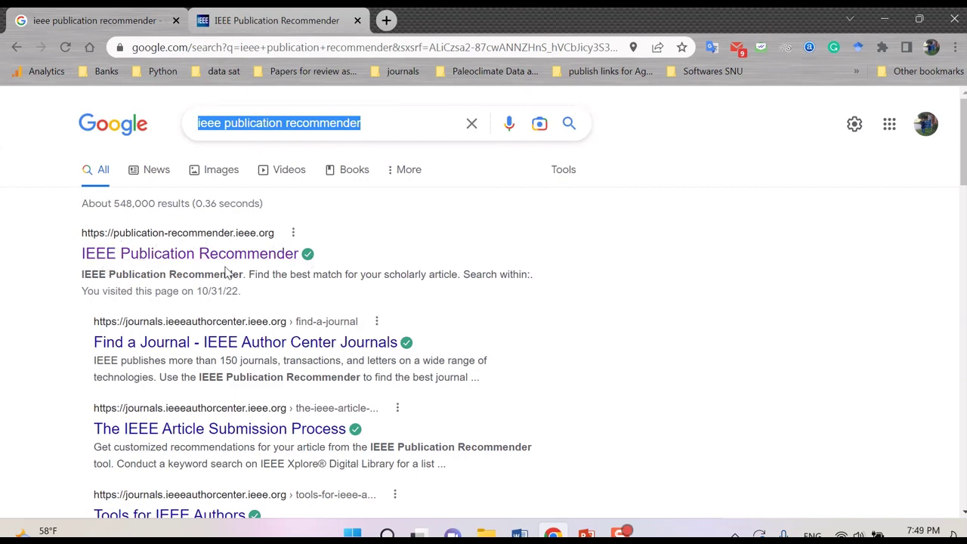
pyautogui.click(260, 265)
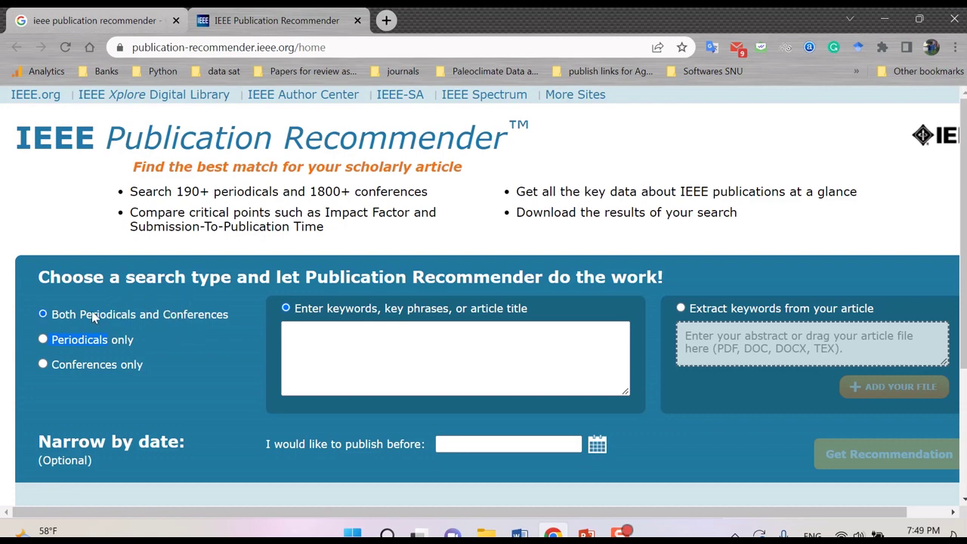
pyautogui.scroll(-2, 702, 399)
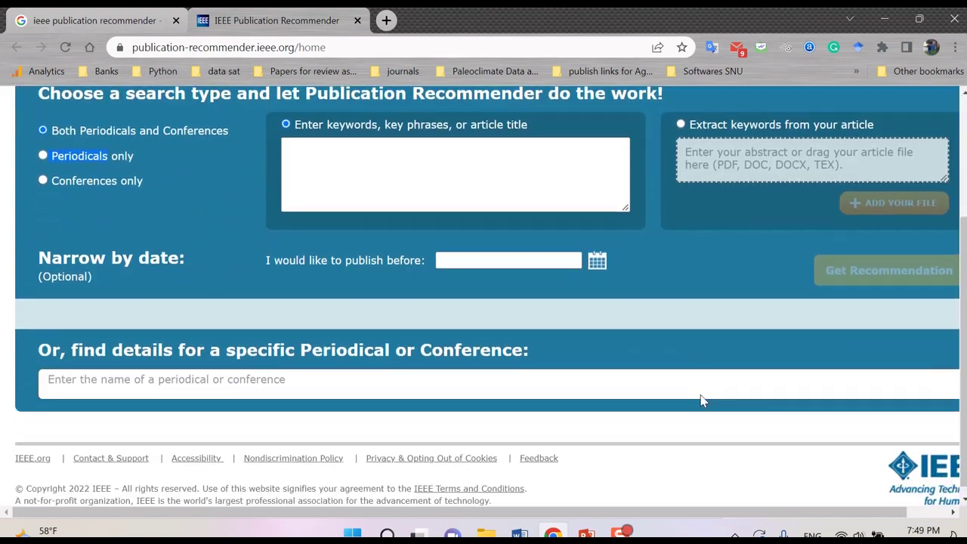
pyautogui.scroll(2, 702, 402)
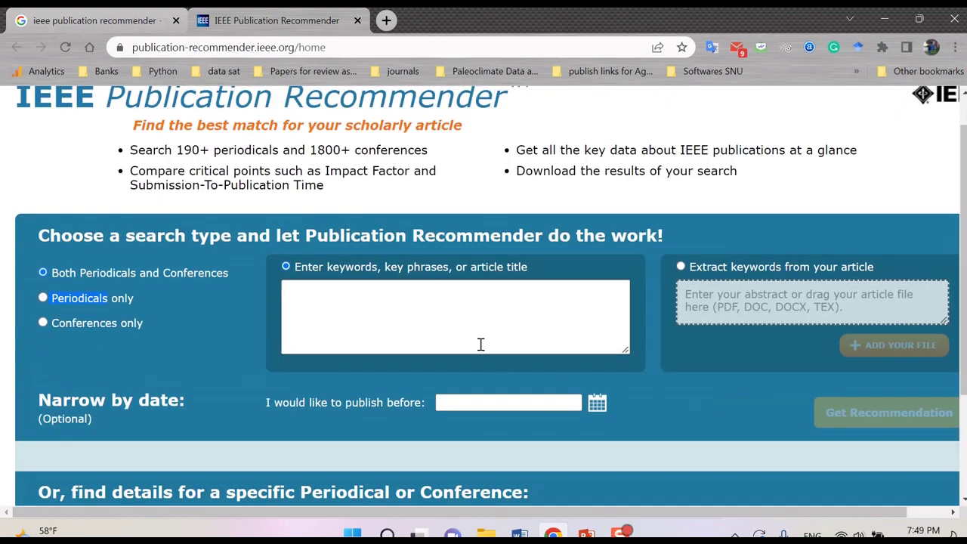
pyautogui.scroll(1, 469, 339)
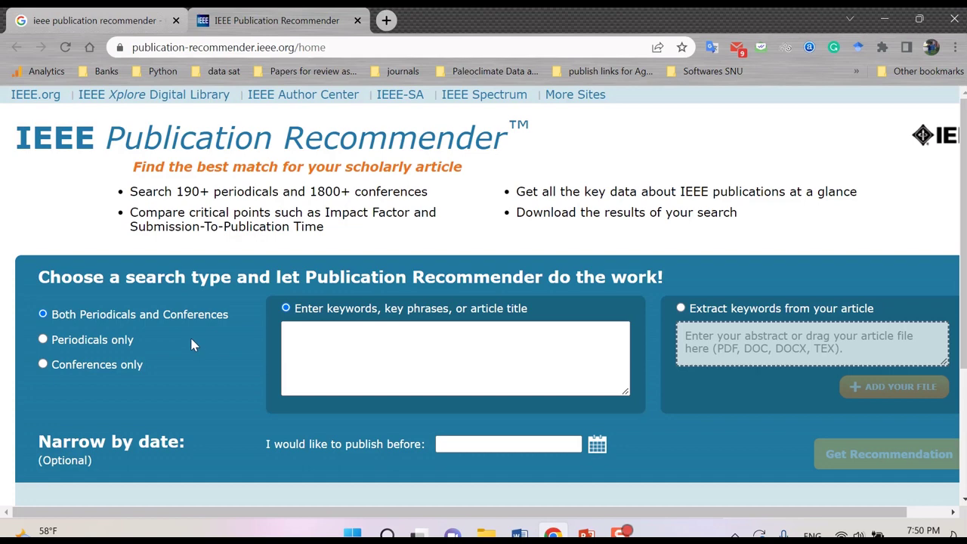
pyautogui.scroll(-1, 192, 343)
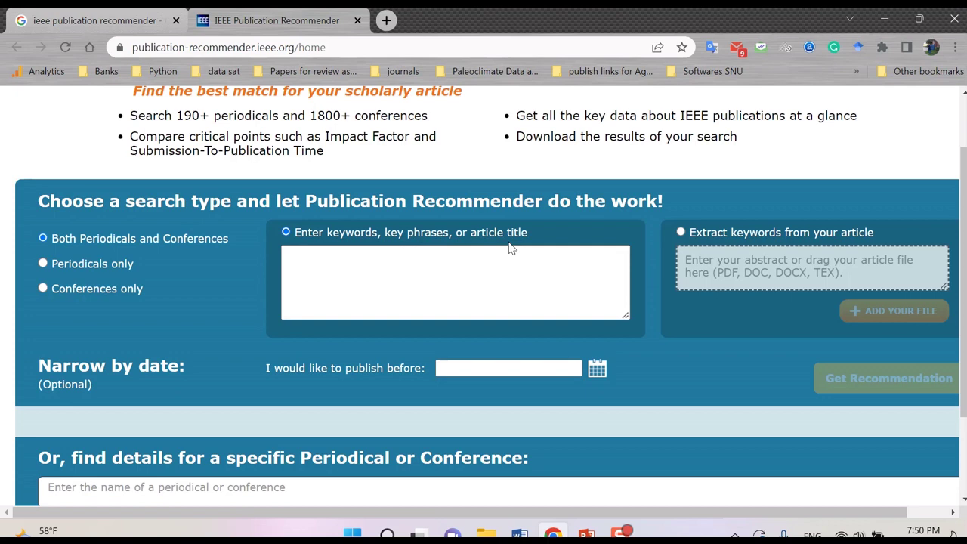
# Enter "Clustering algorithms, genetic algorithm," as the first search keywords, taking them from the article's keyword list
pyautogui.click(465, 266)
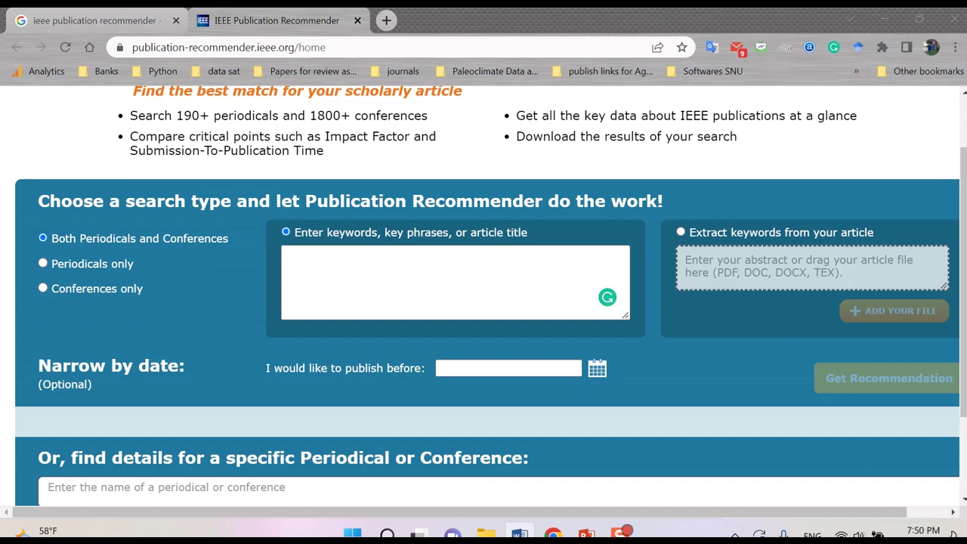
pyautogui.click(359, 259)
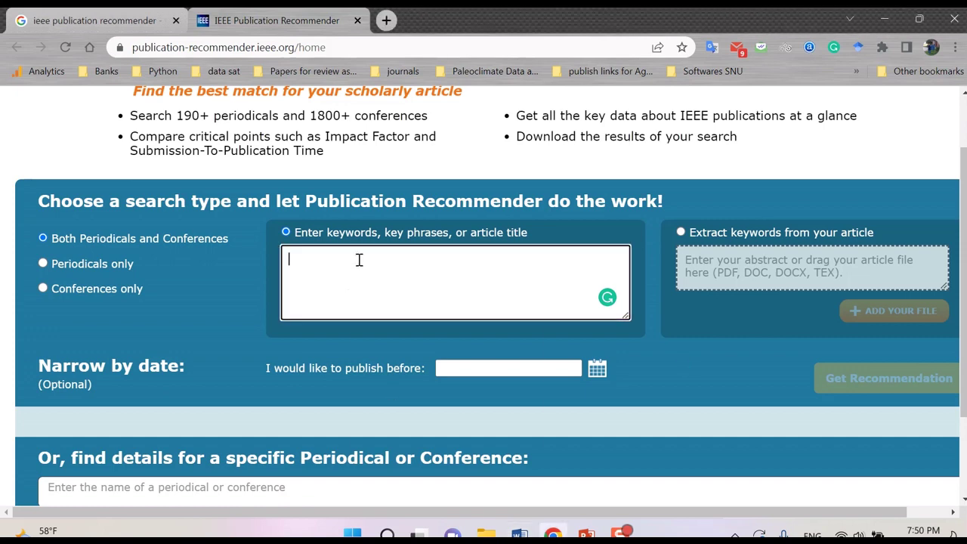
pyautogui.rightClick(359, 260)
pyautogui.click(396, 379)
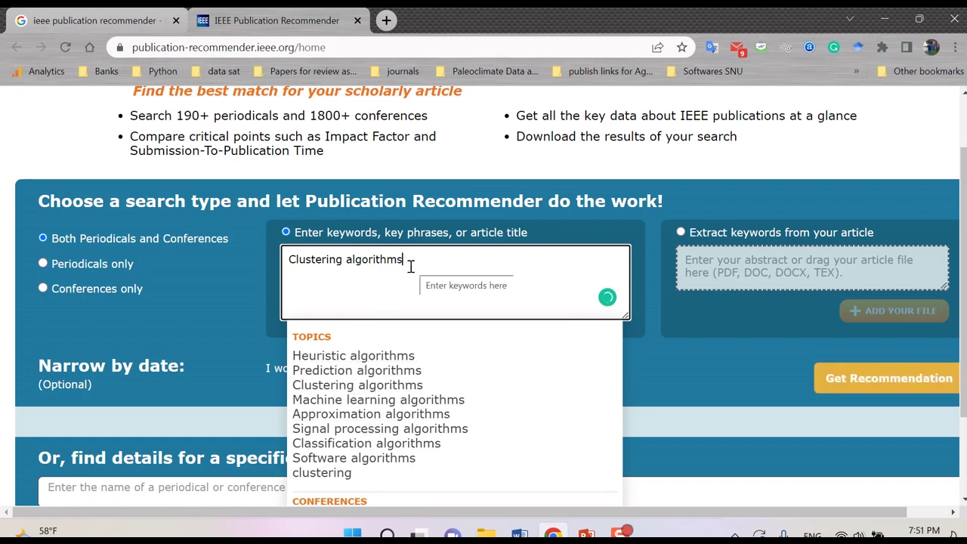
pyautogui.write(',')
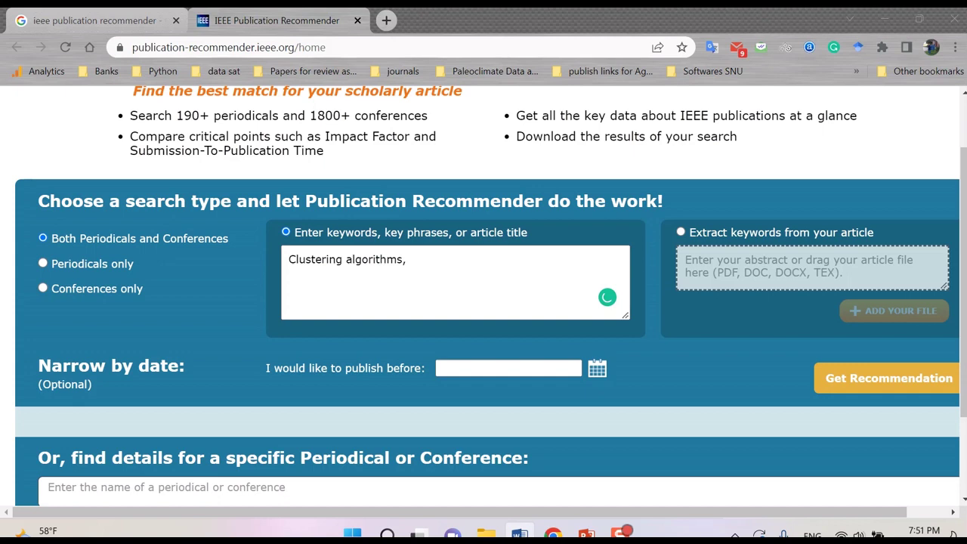
pyautogui.click(412, 259)
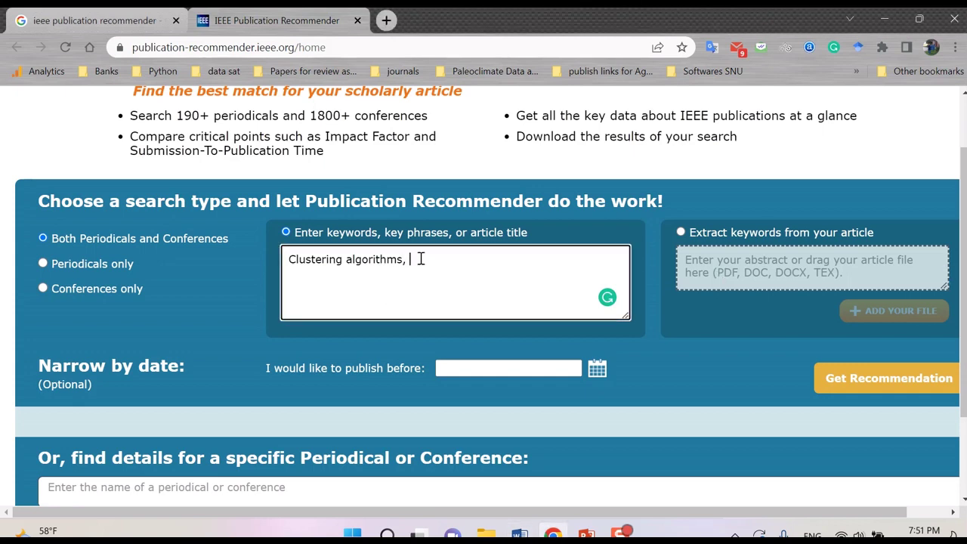
pyautogui.write('genetic algorithm')
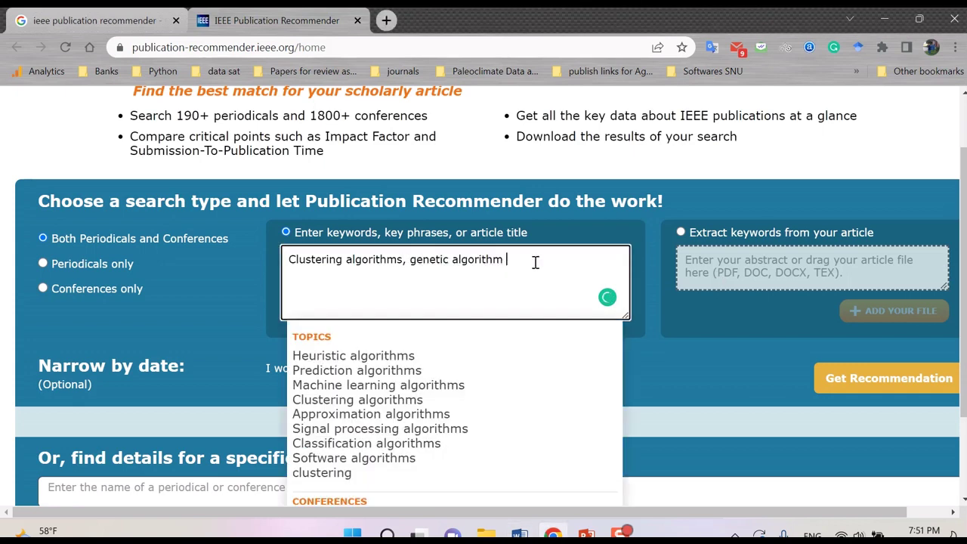
pyautogui.write(',')
pyautogui.hotkey('alt', 'Tab')
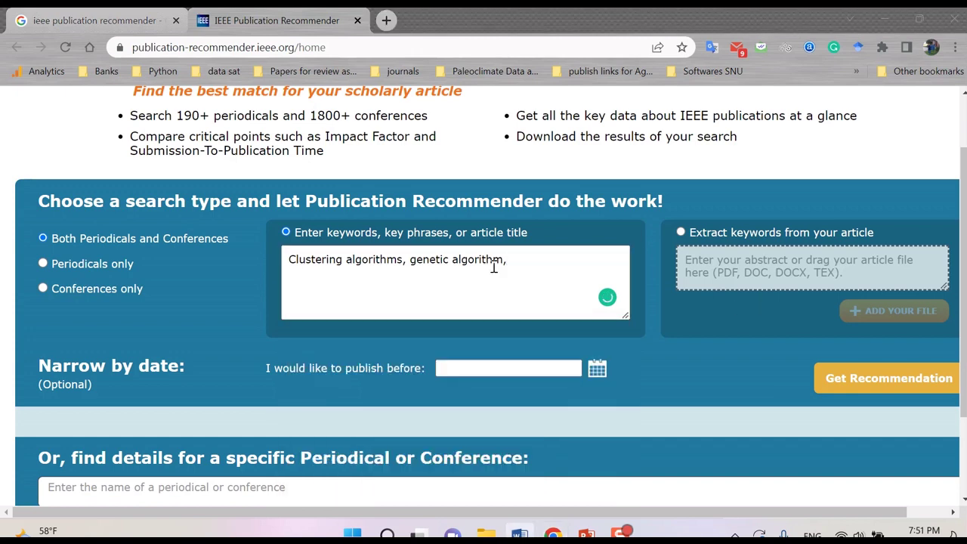
# Add "precipitation," to the keywords and correct "algorithm" to "algorithms" with the Grammarly suggestion
pyautogui.click(518, 263)
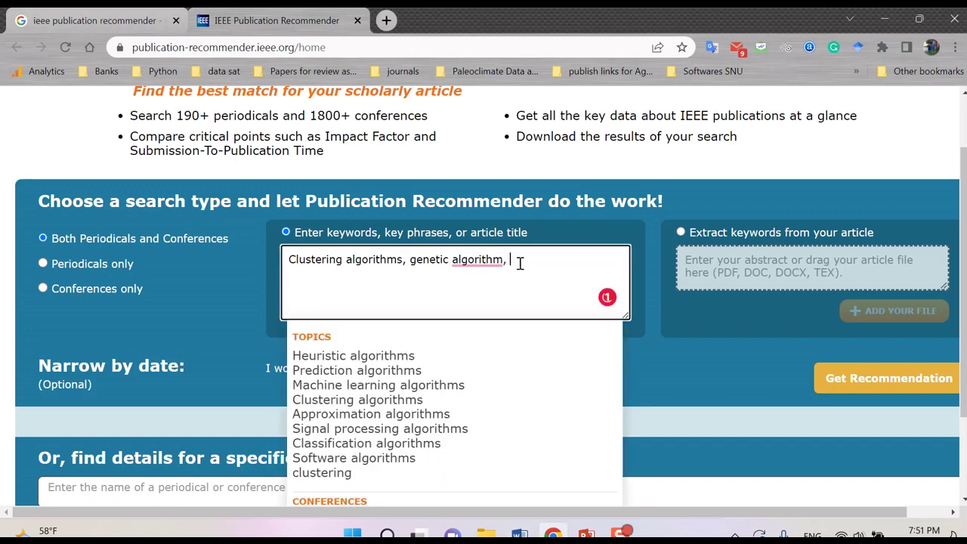
pyautogui.write('precipitation')
pyautogui.moveTo(495, 265)
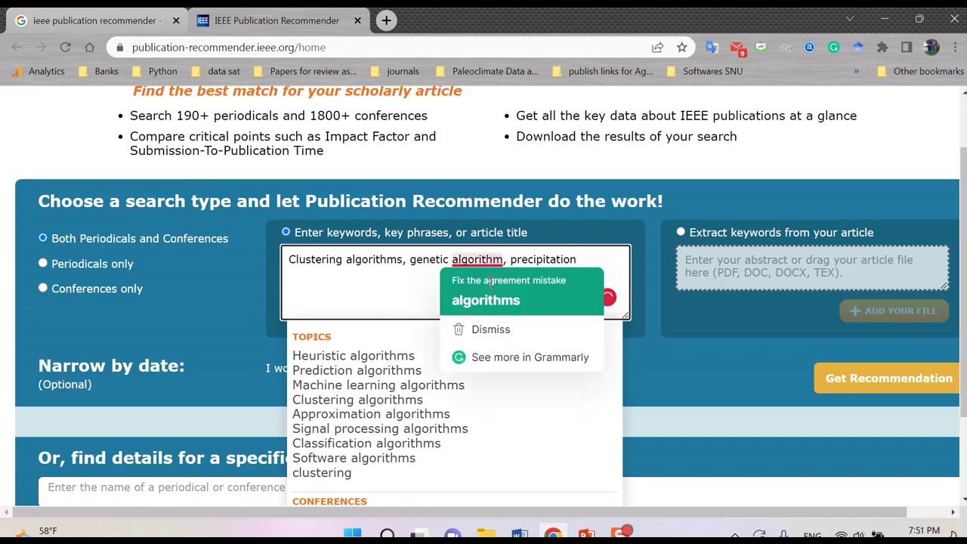
pyautogui.click(486, 300)
pyautogui.click(591, 264)
pyautogui.write(',')
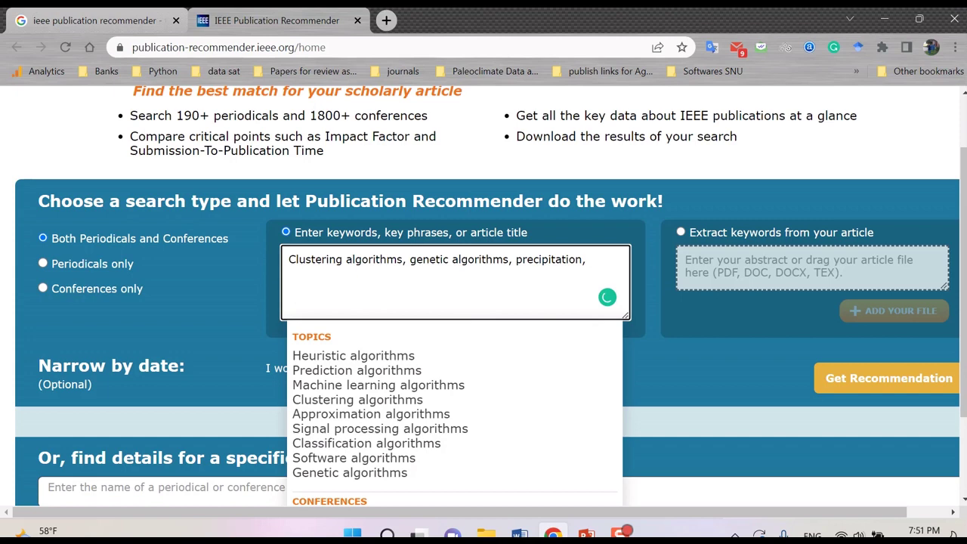
# Complete the keyword list with "fitness function, Climate change" and dismiss the topic suggestions
pyautogui.hotkey('alt', 'Tab')
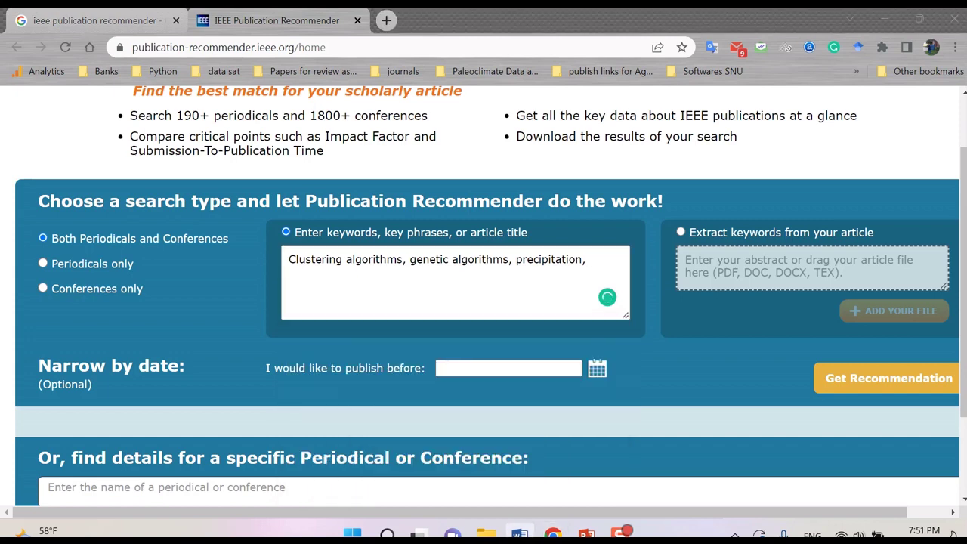
pyautogui.click(588, 259)
pyautogui.write('fitness function')
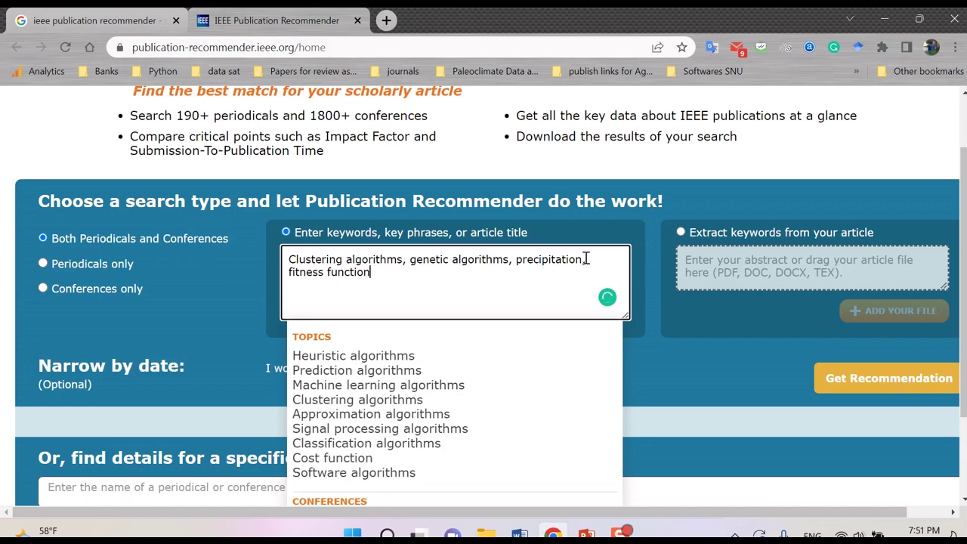
pyautogui.write(', Climate cha')
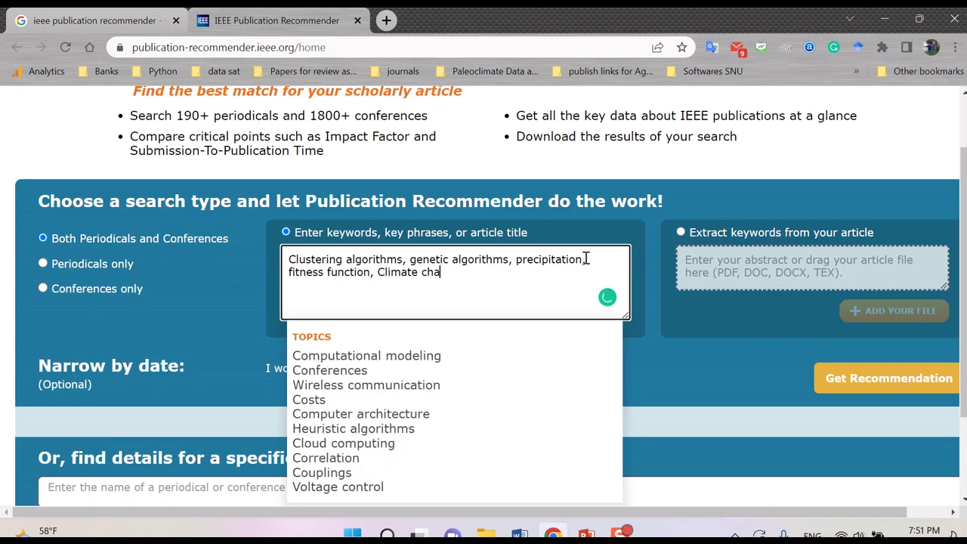
pyautogui.write('nge')
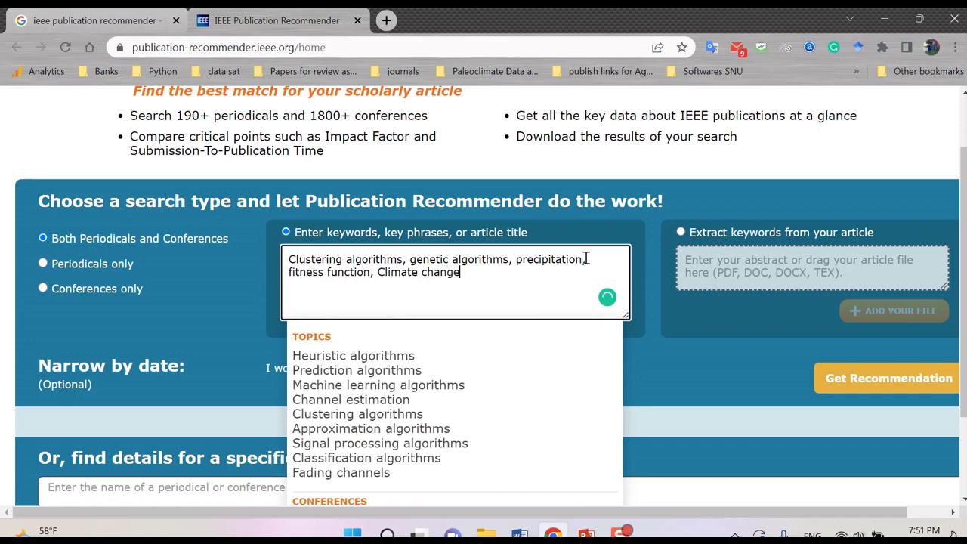
pyautogui.click(232, 288)
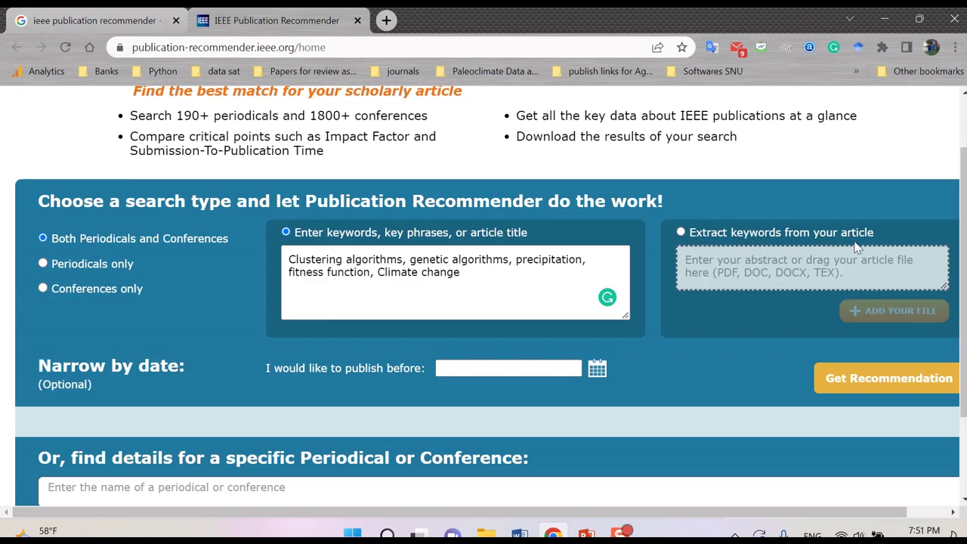
# Switch the search to extracting keywords from an article and attach Clustering algorithms.docx from the Downloads folder
pyautogui.click(681, 232)
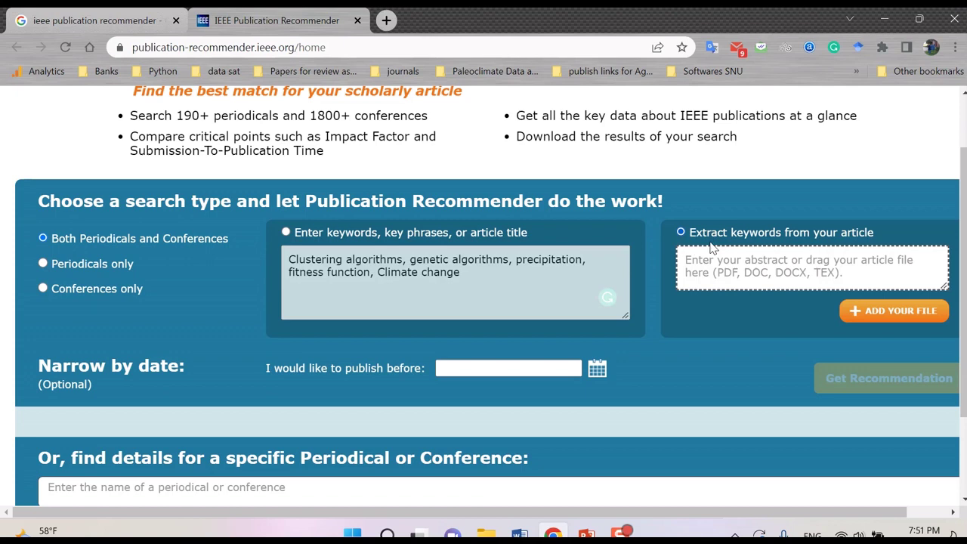
pyautogui.click(867, 317)
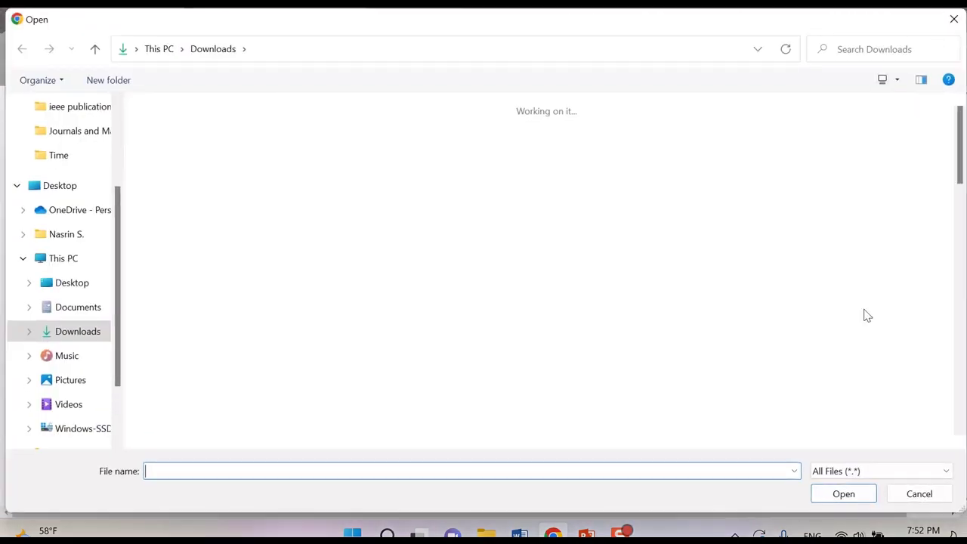
pyautogui.click(165, 152)
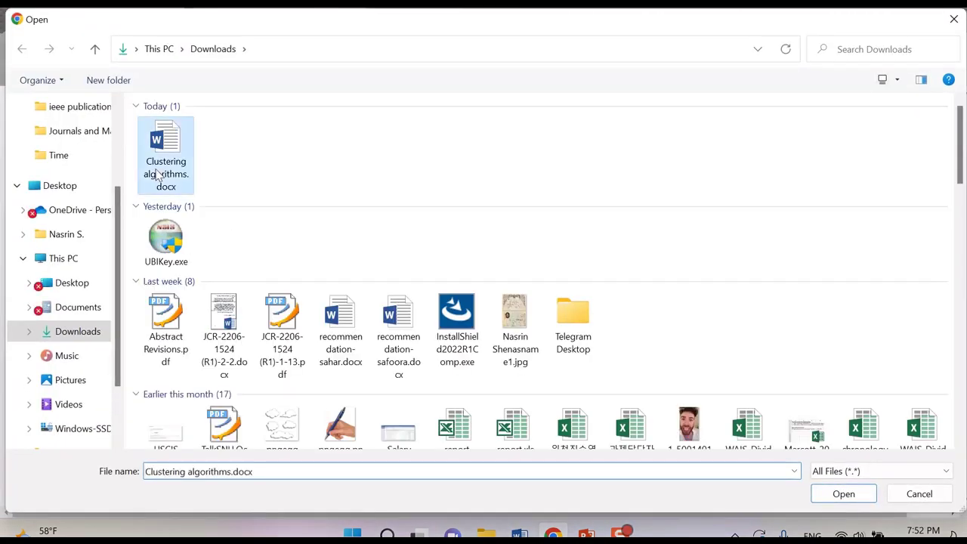
pyautogui.click(839, 494)
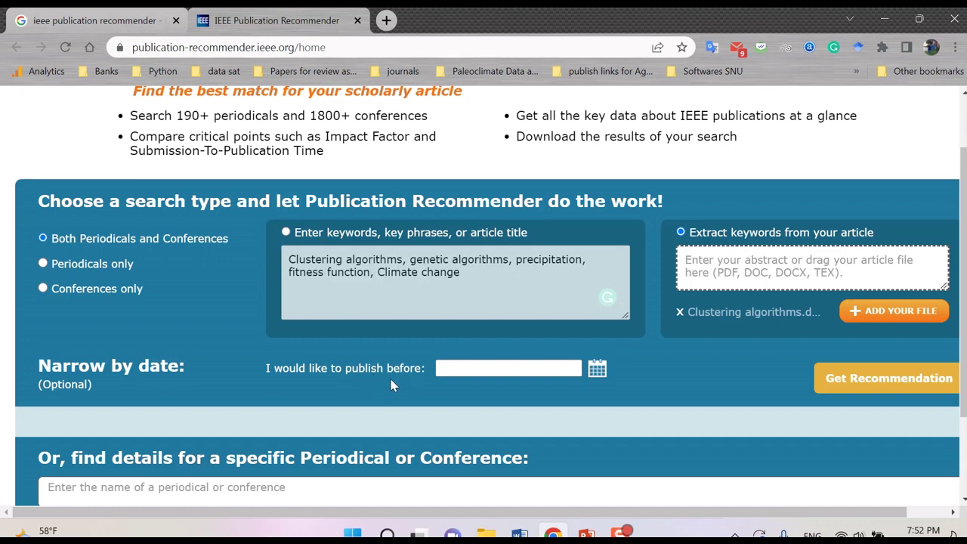
# Leave the publish-before date empty after checking its calendar, and request recommendations for the attached article
pyautogui.click(598, 369)
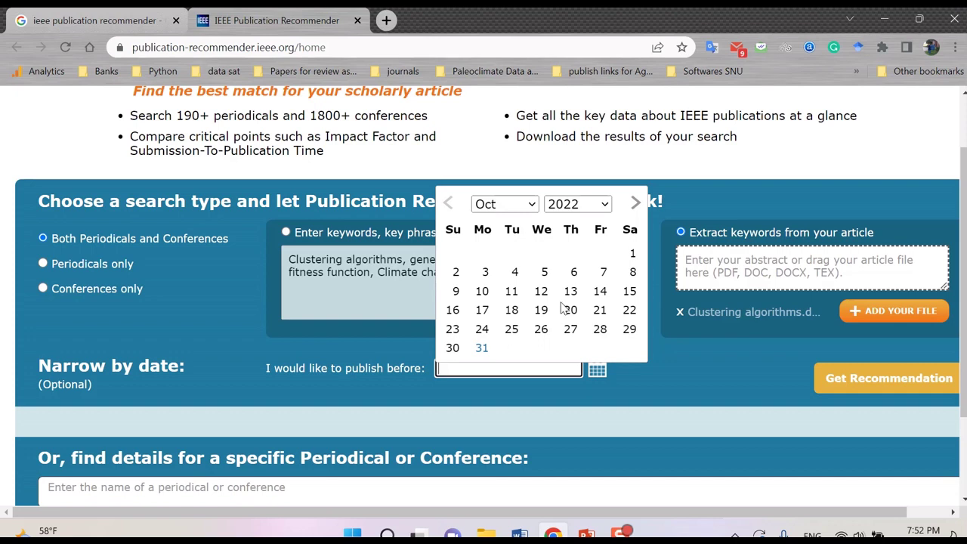
pyautogui.click(657, 396)
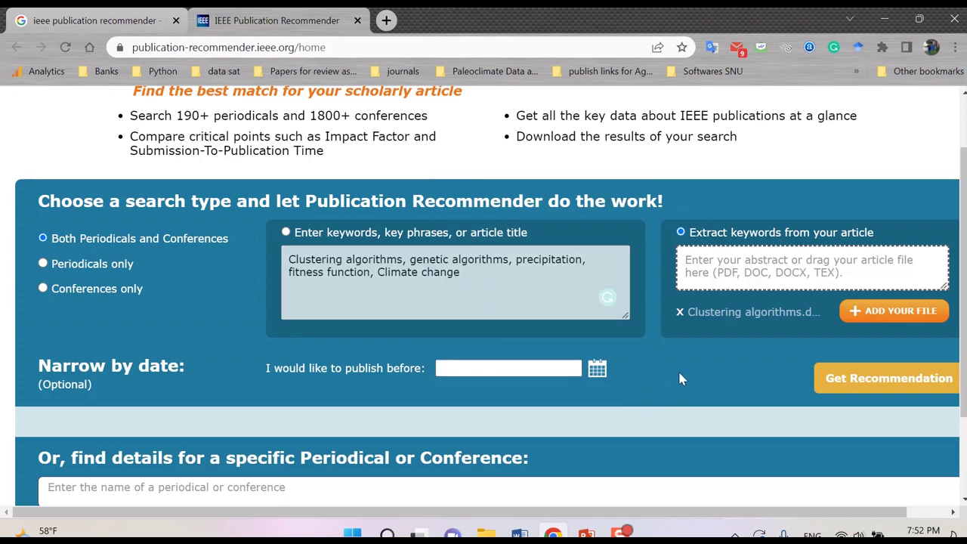
pyautogui.scroll(-1, 680, 379)
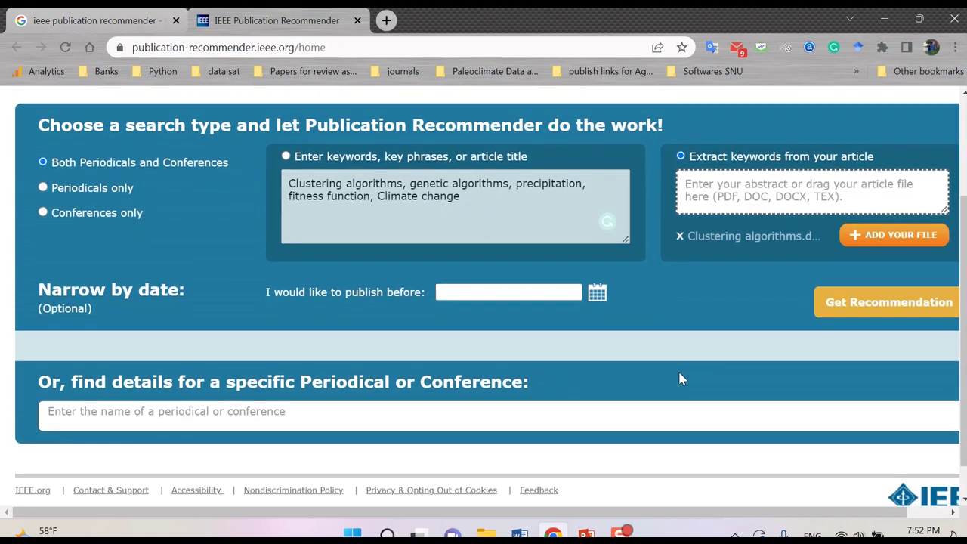
pyautogui.click(850, 303)
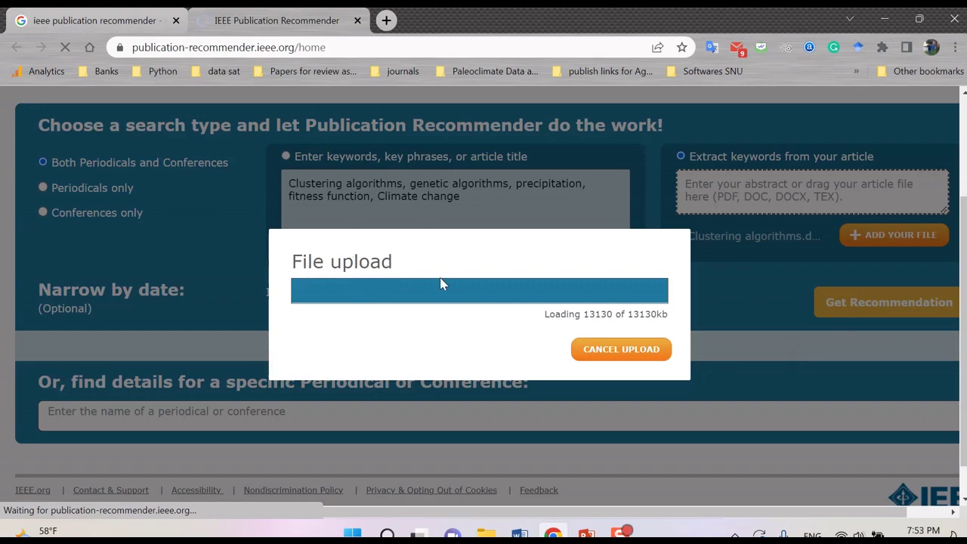
# Examine the recommended periodicals' open access availability, impact factor and publication time, and the list of matching conferences
pyautogui.scroll(-5, 730, 338)
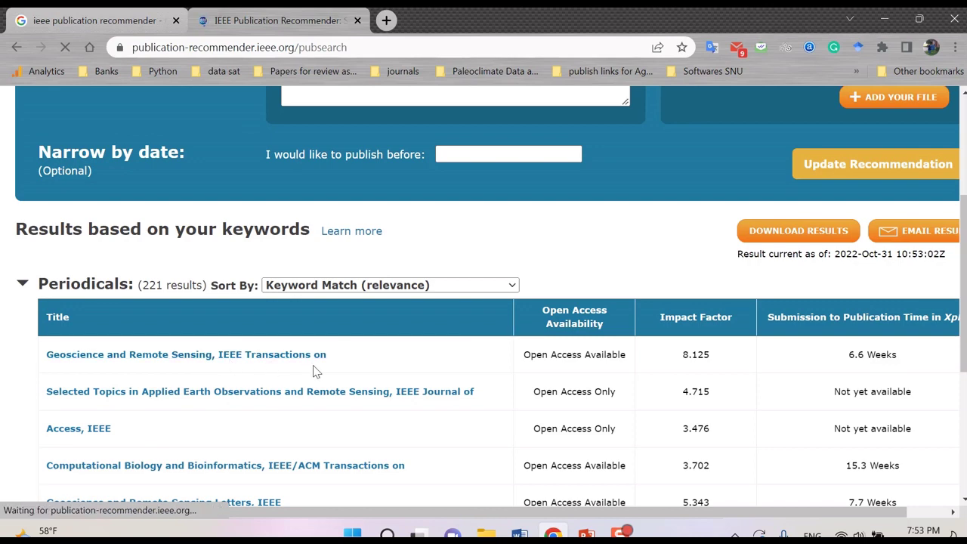
pyautogui.scroll(-1, 465, 359)
pyautogui.scroll(-2, 463, 359)
pyautogui.scroll(2, 446, 358)
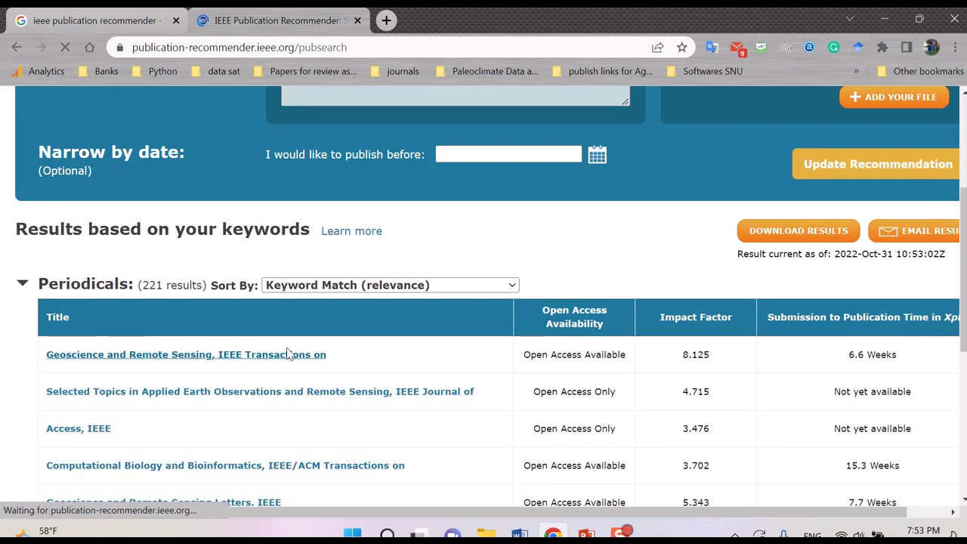
pyautogui.scroll(-2, 718, 347)
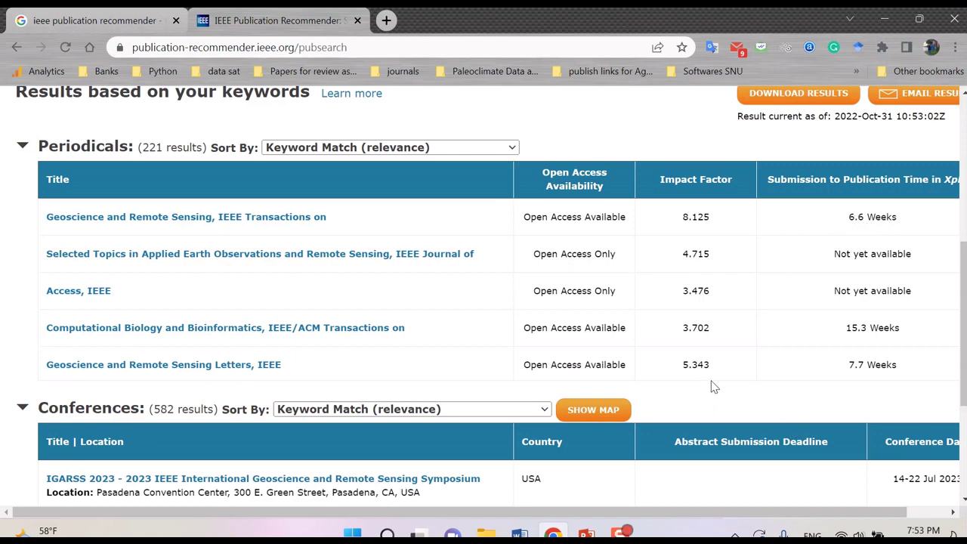
pyautogui.scroll(-1, 710, 382)
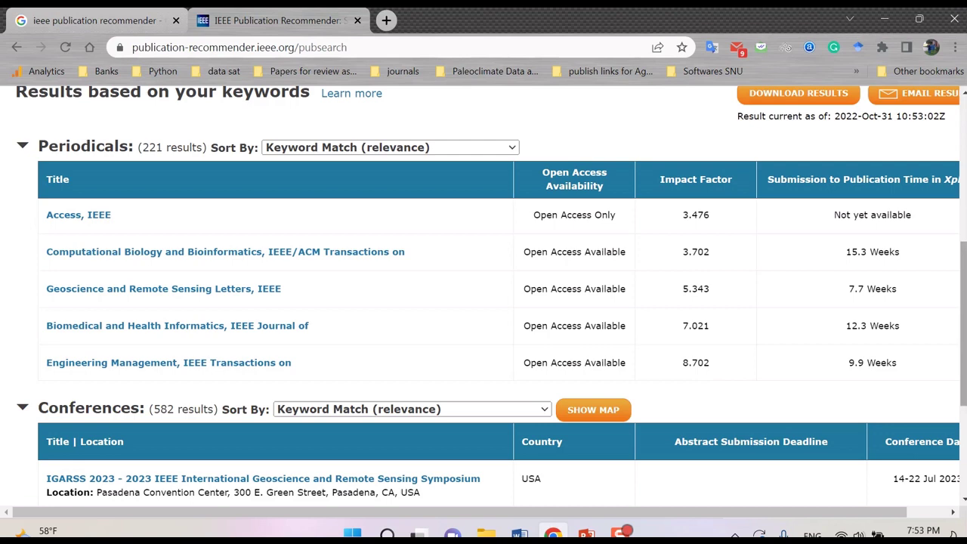
pyautogui.moveTo(965, 364); pyautogui.dragTo(965, 430)
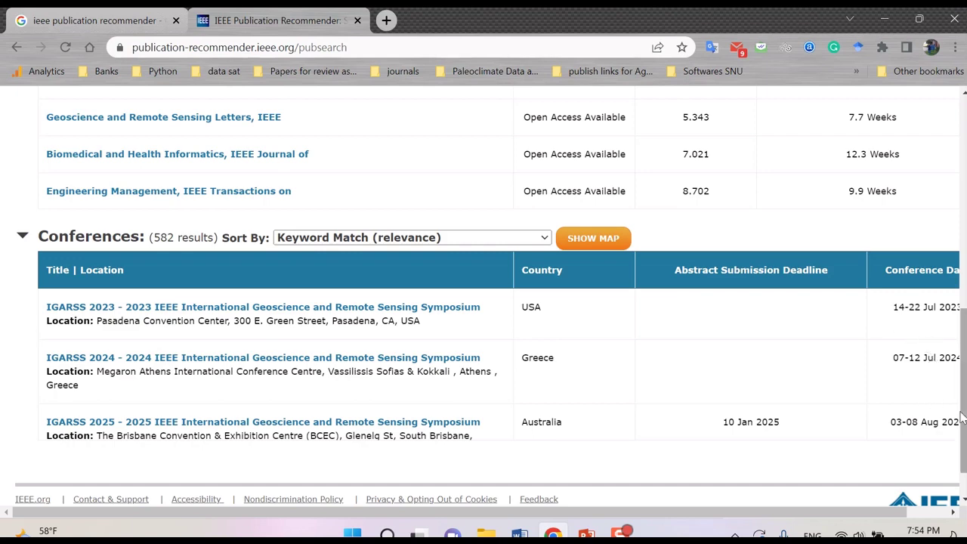
# Return to the head of the results, download them, and browse further down the periodicals list
pyautogui.moveTo(962, 417); pyautogui.dragTo(948, 296)
pyautogui.scroll(1, 949, 296)
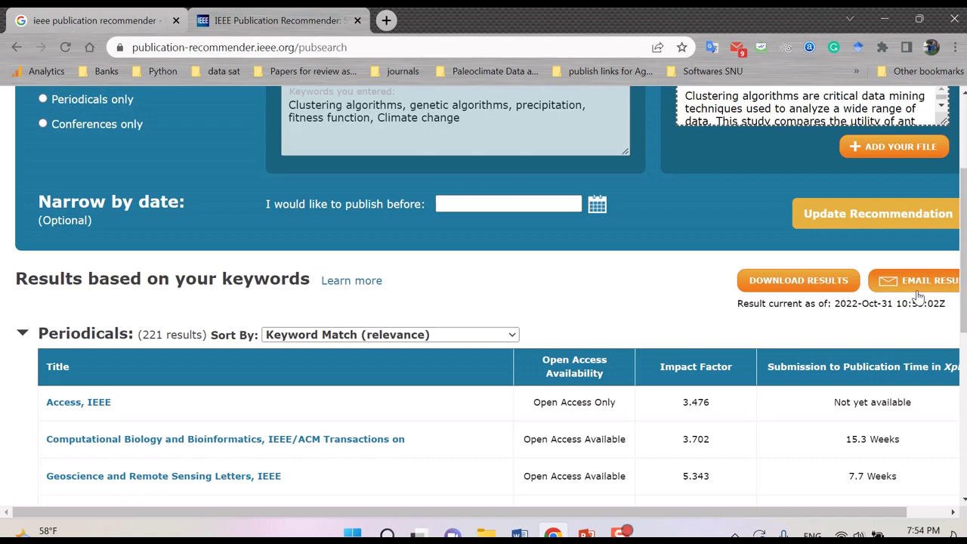
pyautogui.click(801, 287)
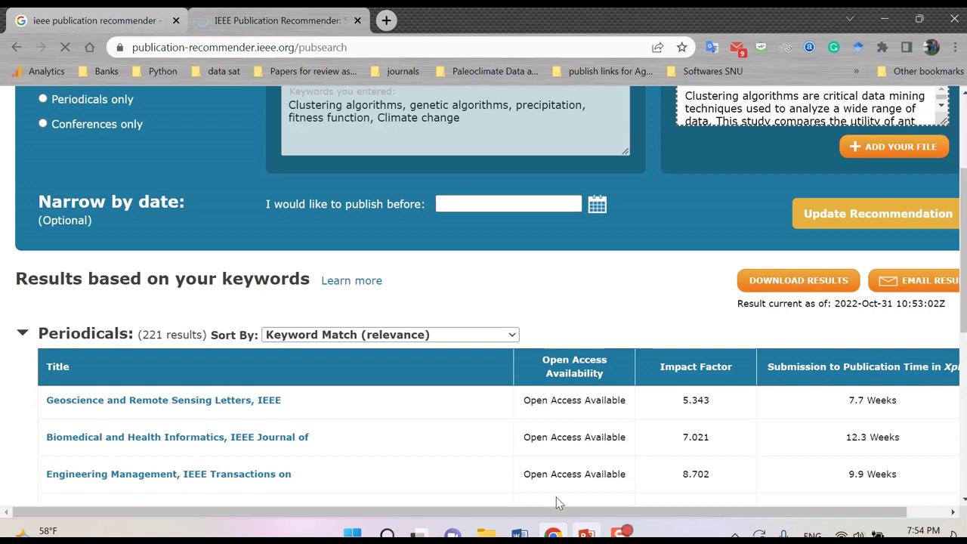
pyautogui.scroll(-2, 555, 492)
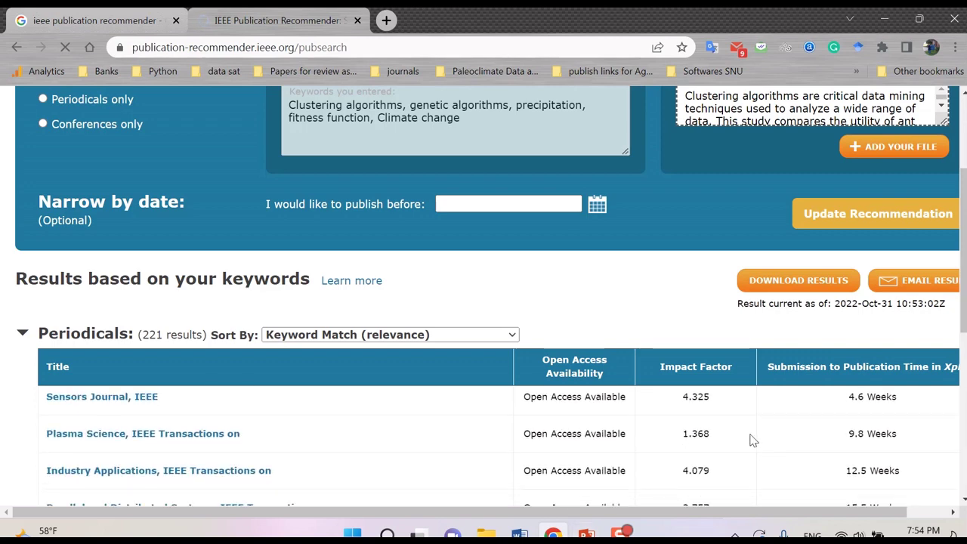